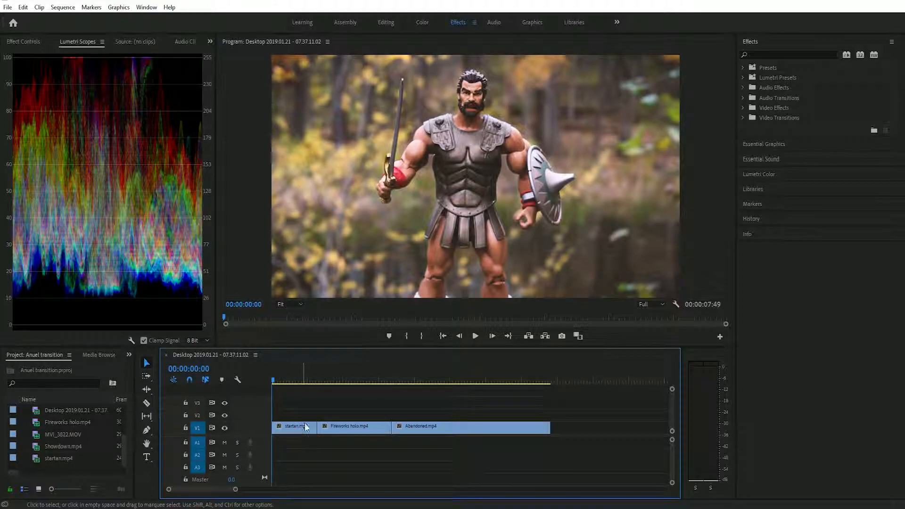
# Step: Move the Fireworks holo.mp4 clip up to track V2 so it starts at 00:00:00:46, overlapping the end of startan.mp4
pyautogui.moveTo(282, 380); pyautogui.dragTo(454, 380)
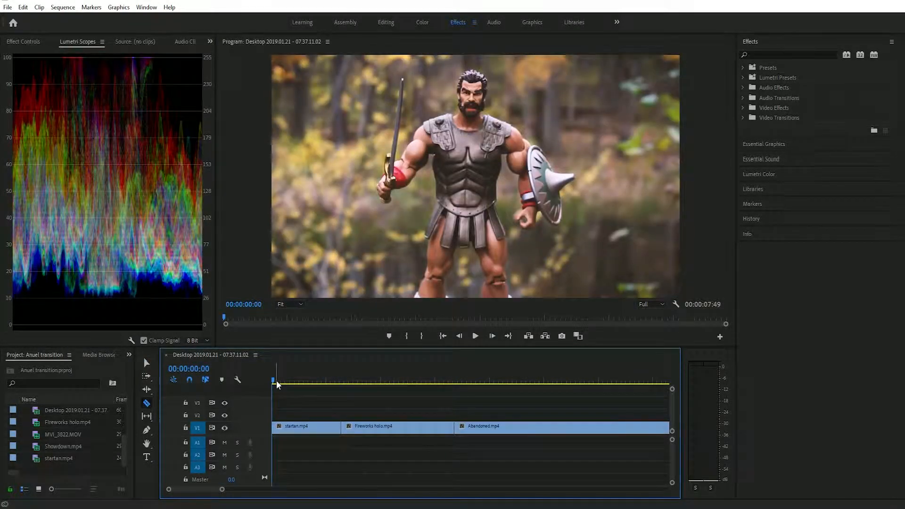
pyautogui.moveTo(274, 381); pyautogui.dragTo(312, 383)
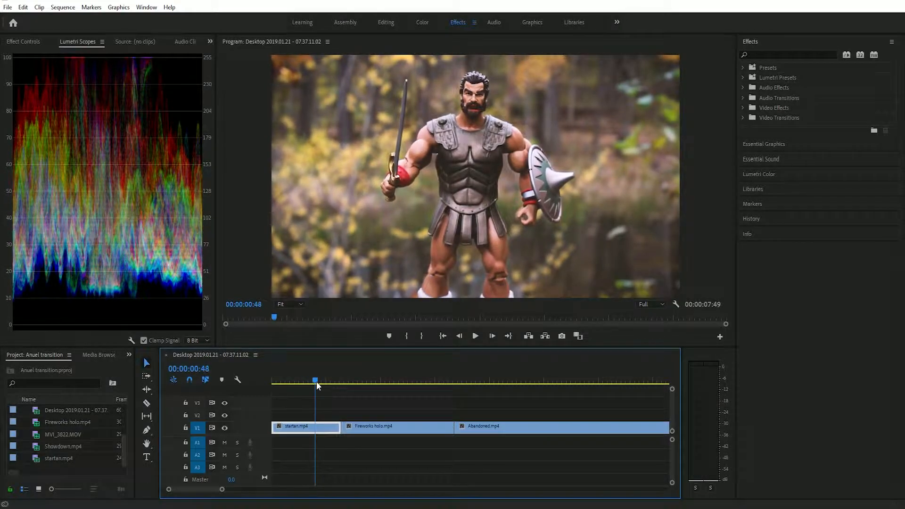
pyautogui.moveTo(316, 380); pyautogui.dragTo(315, 382)
pyautogui.click(369, 429)
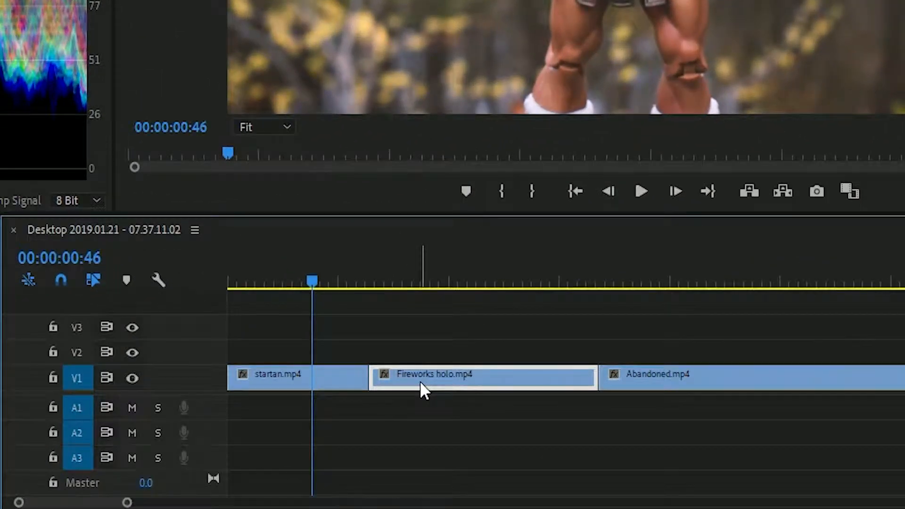
pyautogui.moveTo(368, 430); pyautogui.dragTo(364, 416)
pyautogui.moveTo(414, 353); pyautogui.dragTo(386, 353)
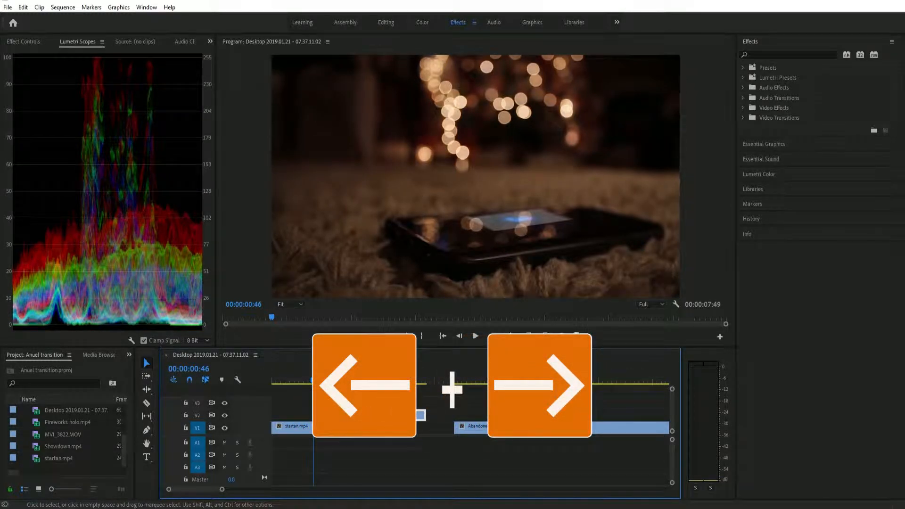
# Step: Cut the Fireworks holo.mp4 clip on V2 at 00:00:00:54, eight frames after its start
pyautogui.press('Left')
pyautogui.press('Right')
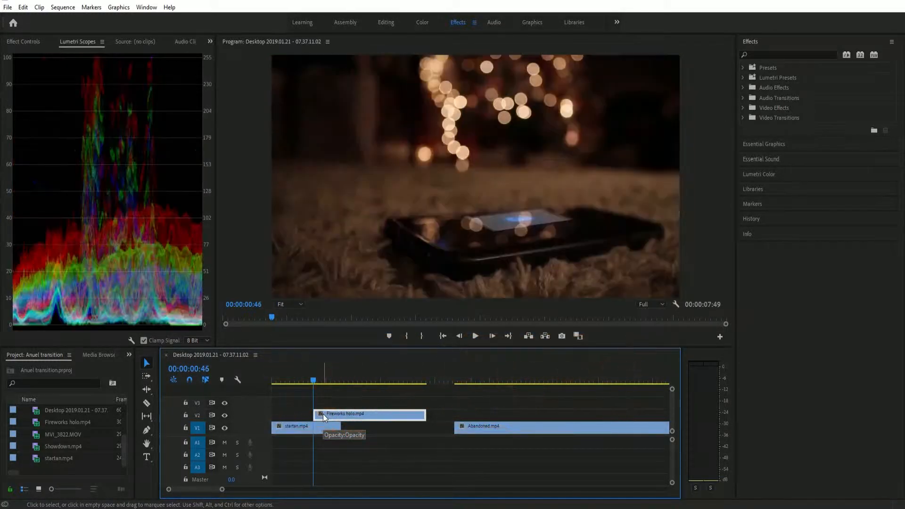
pyautogui.press('Right')
pyautogui.press('Right')
pyautogui.press('Right')
pyautogui.press('Right')
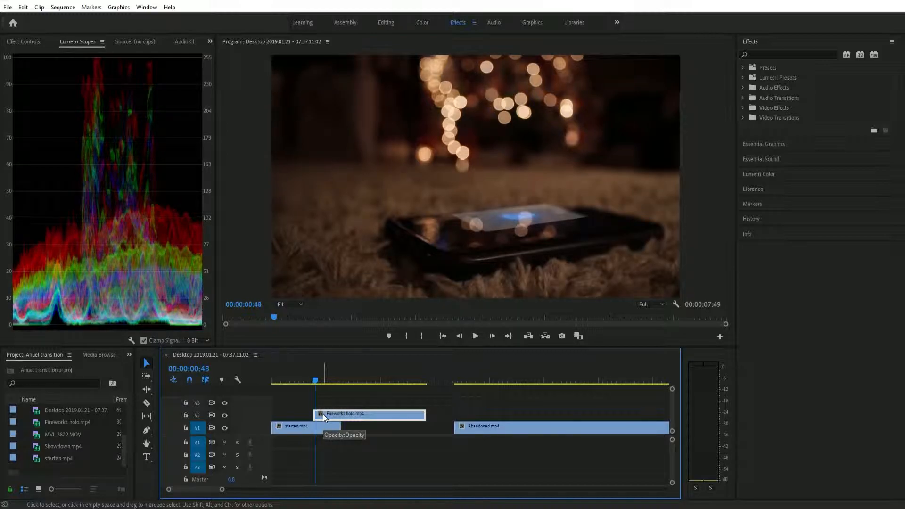
pyautogui.press('Right')
pyautogui.press('Right')
pyautogui.press('Right')
pyautogui.press('Right')
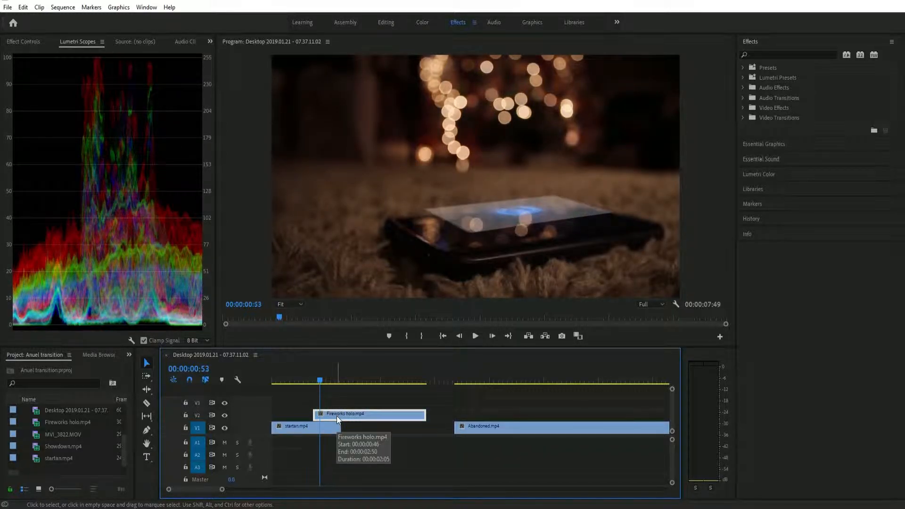
pyautogui.press('c')
pyautogui.click(324, 414)
# Step: Move the longer remaining part of Fireworks holo.mp4 down to V1 at 00:00:00:54, over the end of startan.mp4
pyautogui.press('v')
pyautogui.click(340, 416)
pyautogui.moveTo(338, 415); pyautogui.dragTo(337, 427)
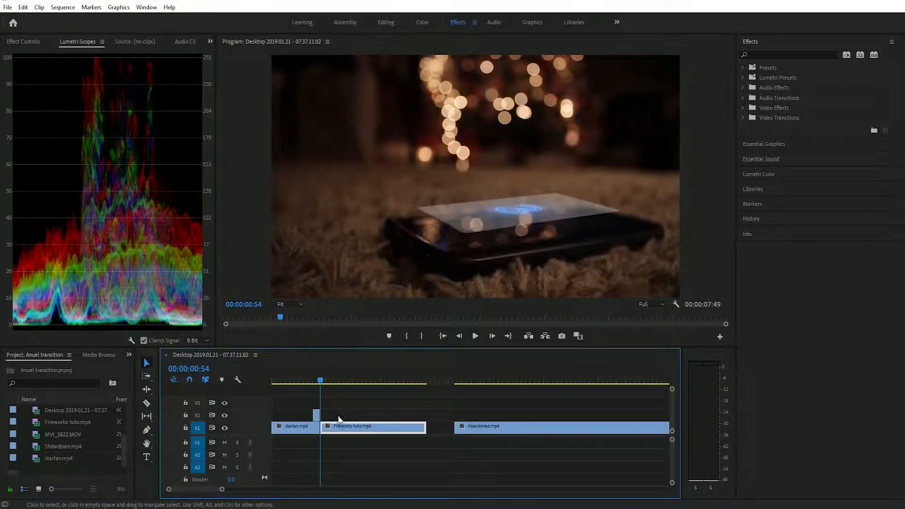
# Step: Draw a closed pen-shaped opacity mask around the phone on the short Fireworks holo.mp4 segment on V2
pyautogui.click(318, 416)
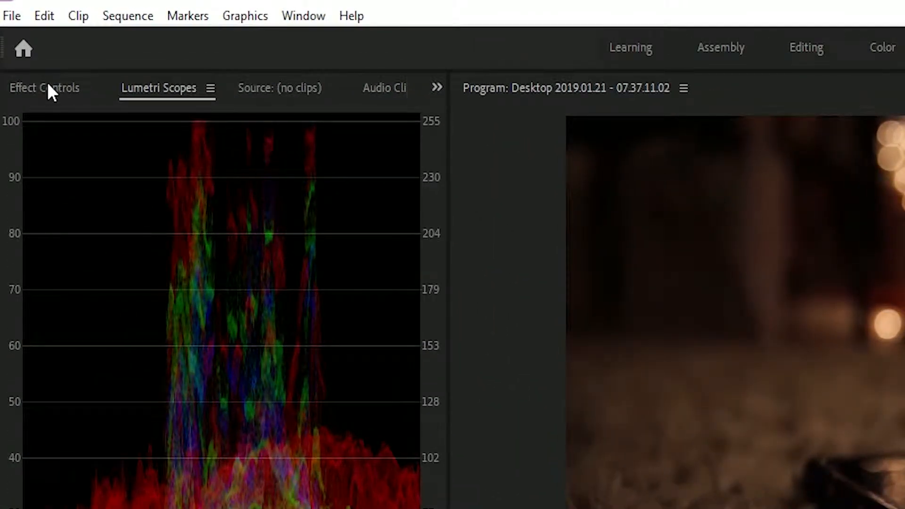
pyautogui.click(51, 90)
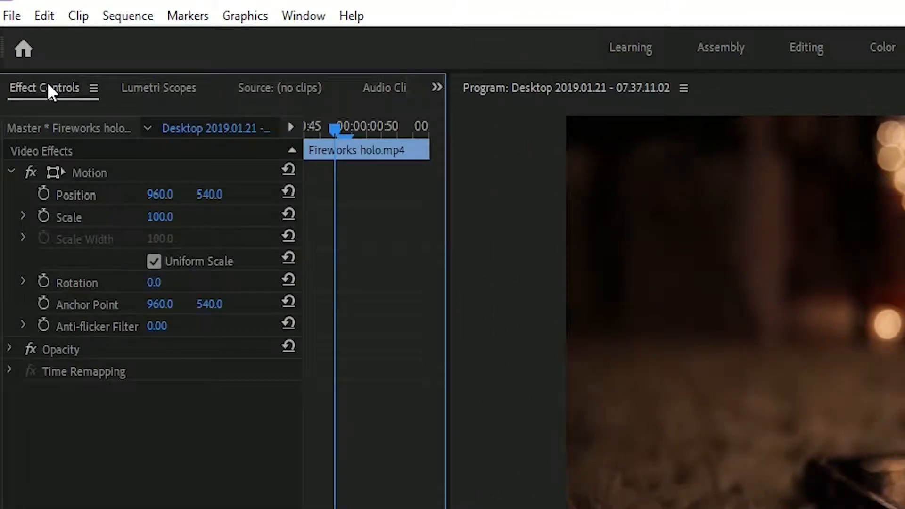
pyautogui.click(9, 349)
pyautogui.click(102, 370)
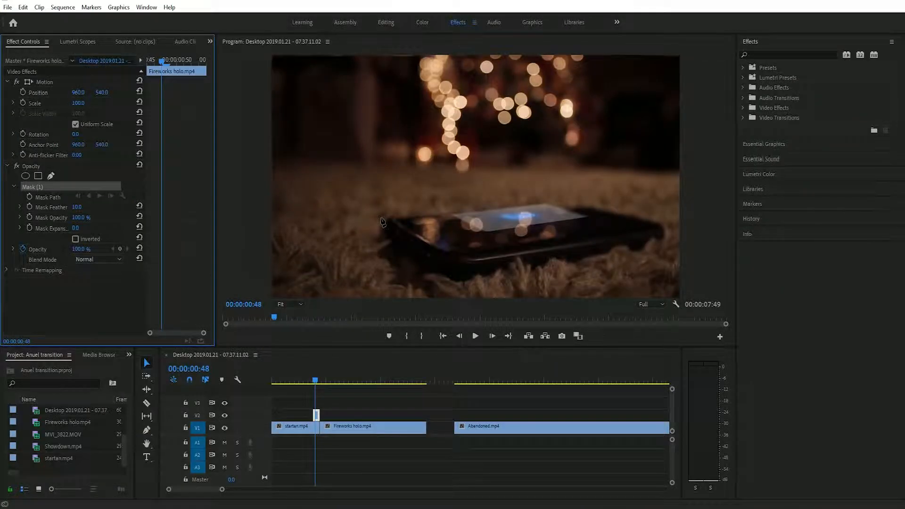
pyautogui.click(381, 219)
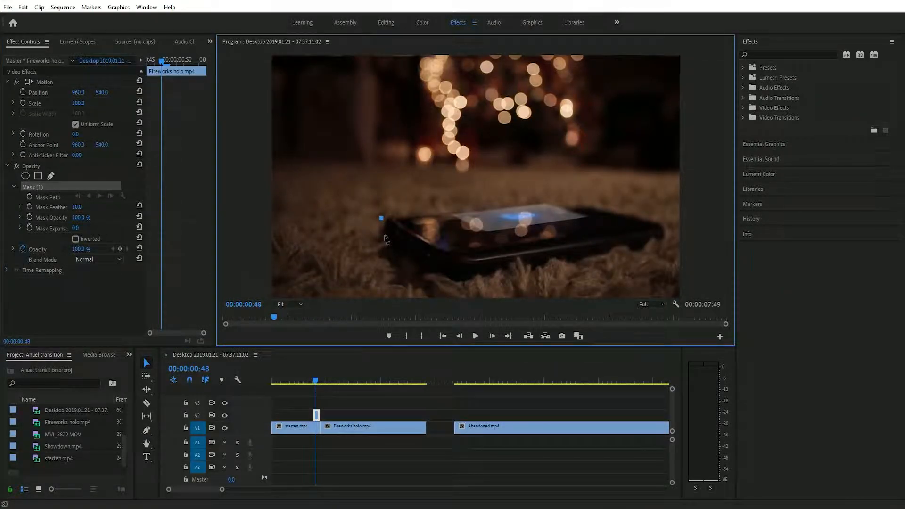
pyautogui.click(455, 283)
pyautogui.click(661, 243)
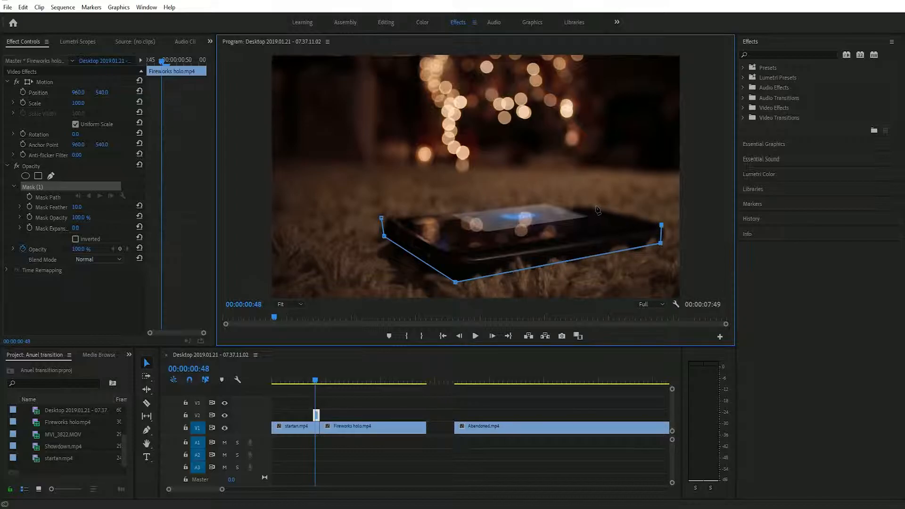
pyautogui.click(584, 204)
pyautogui.click(381, 219)
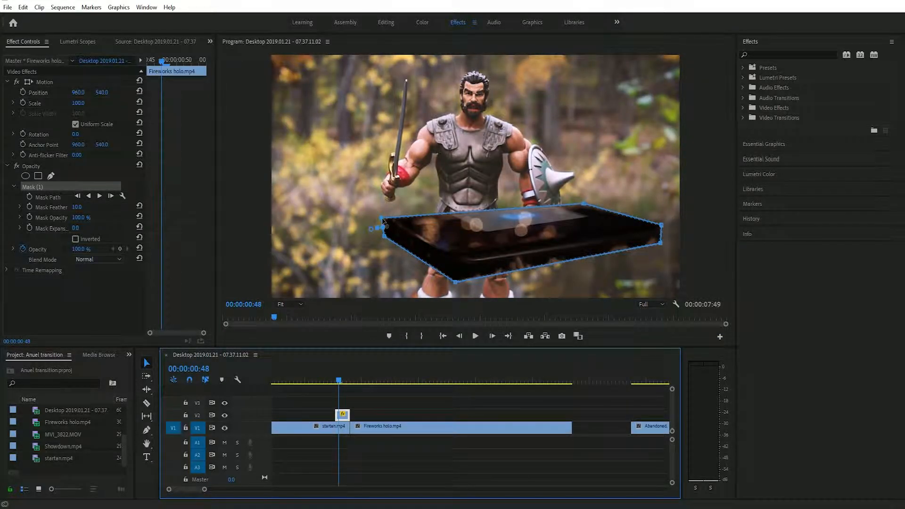
# Step: Nest the masked phone segment on V2 as Nested Sequence 04
pyautogui.rightClick(346, 421)
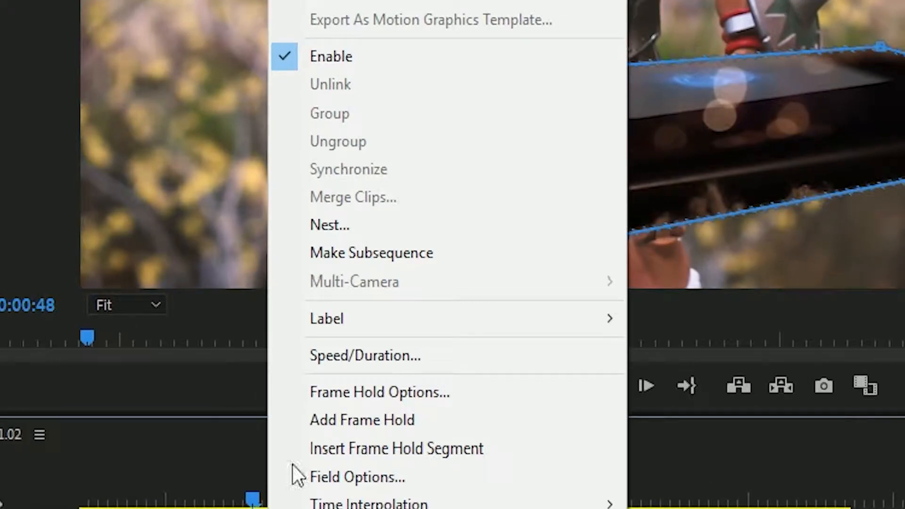
pyautogui.click(329, 232)
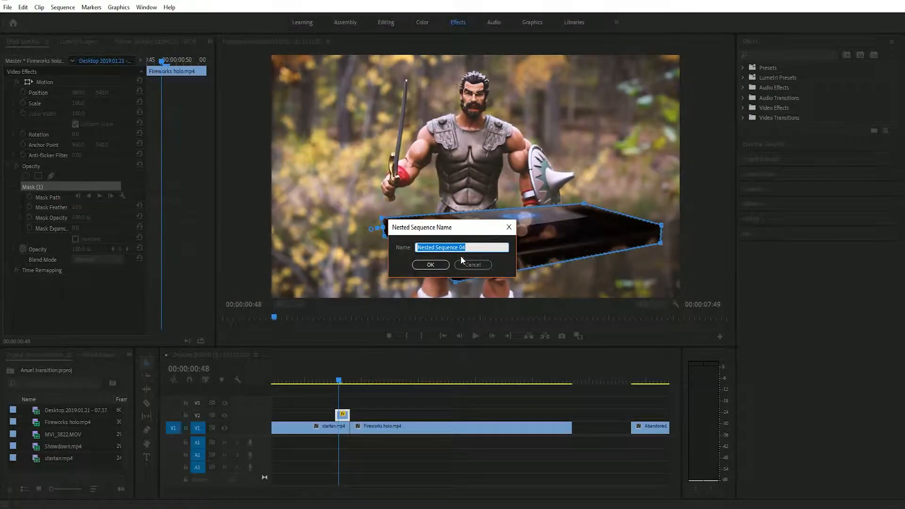
pyautogui.click(431, 264)
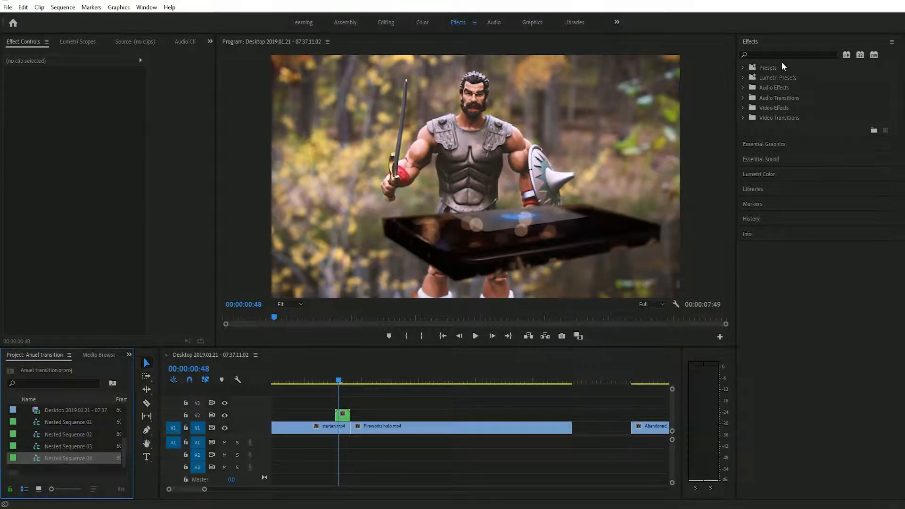
# Step: Search the effects for "transform" and apply the Distort Transform effect to the nested sequence on V2
pyautogui.click(749, 43)
pyautogui.click(753, 42)
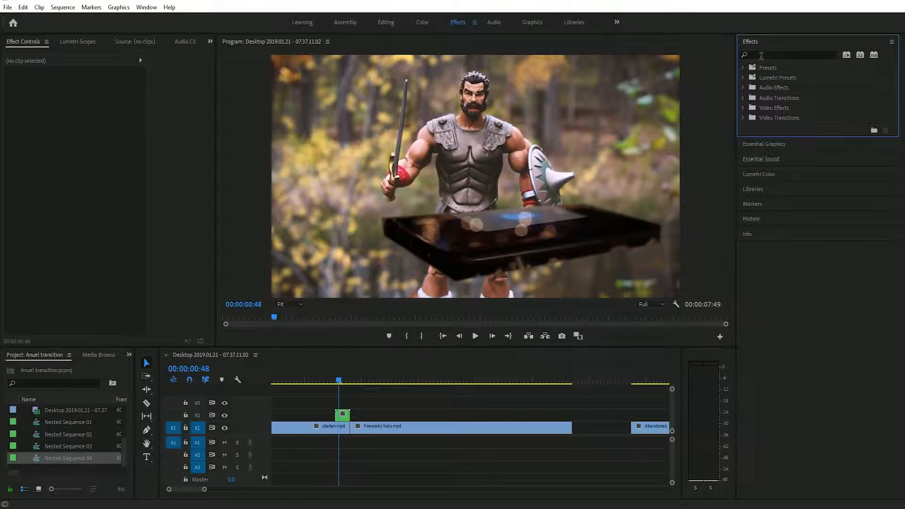
pyautogui.click(766, 54)
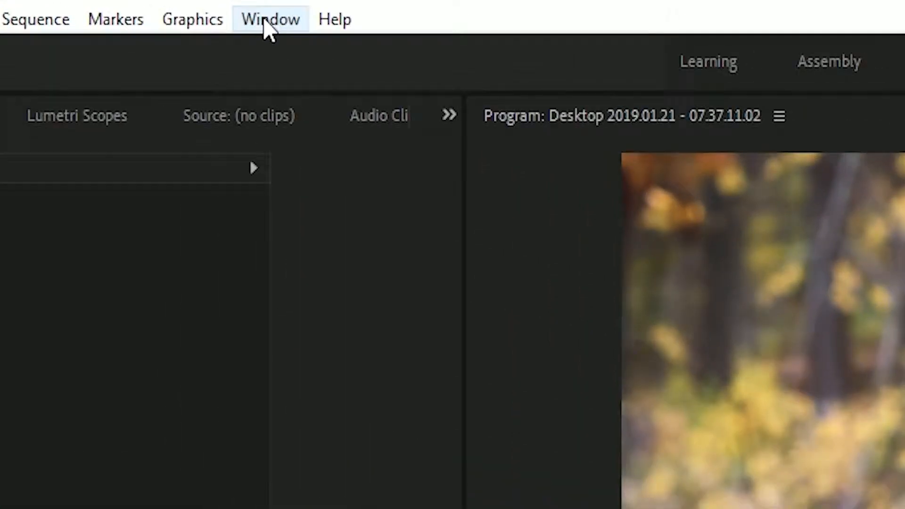
pyautogui.click(144, 10)
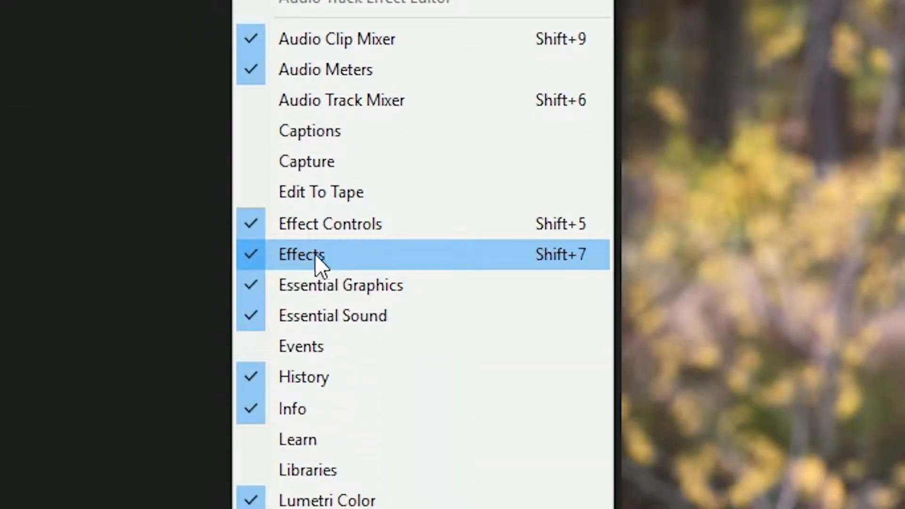
pyautogui.click(315, 254)
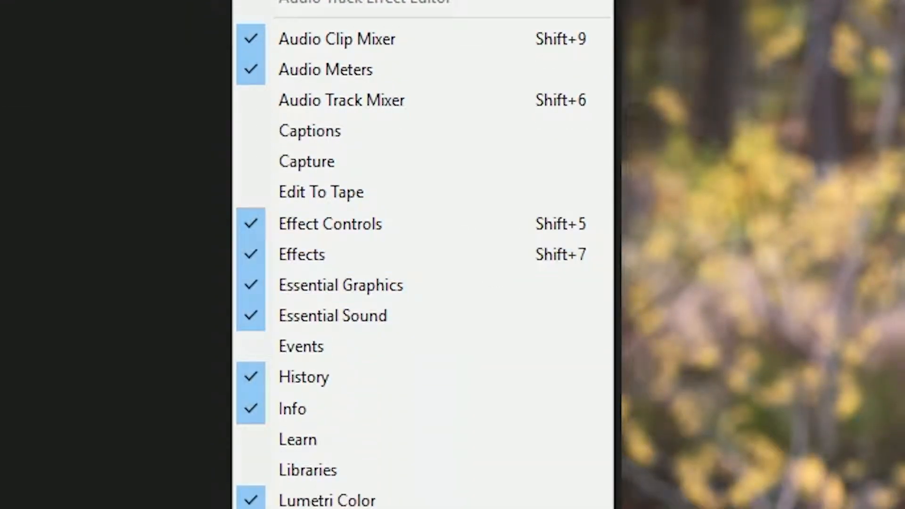
pyautogui.write('transform')
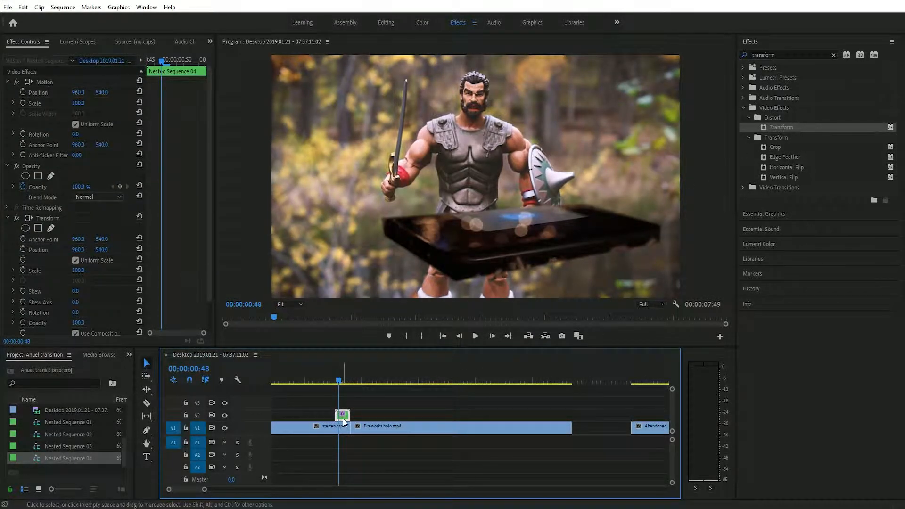
# Step: Add a Position keyframe in the Transform effect at the nested clip's end, 00:00:00:54
pyautogui.scroll(-2, 85, 227)
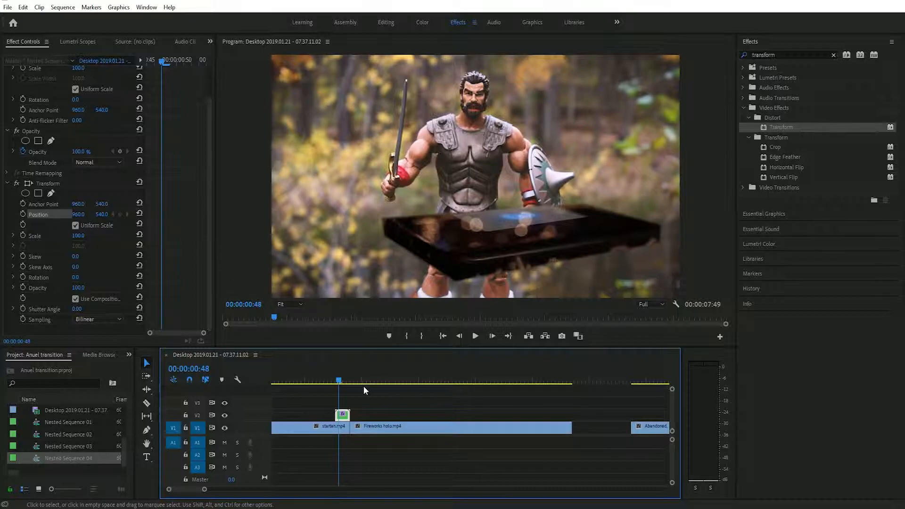
pyautogui.moveTo(342, 383); pyautogui.dragTo(351, 383)
pyautogui.click(23, 214)
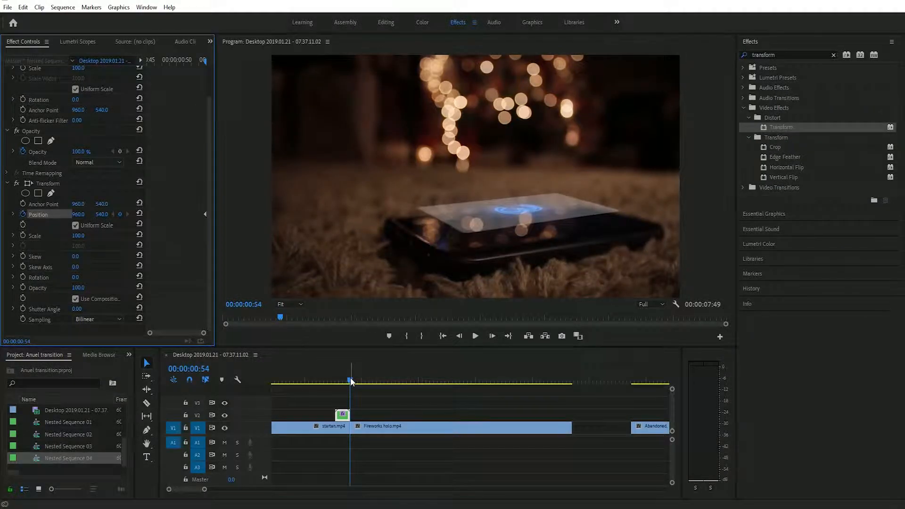
# Step: At the nested clip's first frame, 00:00:00:46, keyframe the Transform vertical Position at -512 so the phone starts above the frame
pyautogui.moveTo(349, 381); pyautogui.dragTo(338, 383)
pyautogui.press('Left')
pyautogui.press('Left')
pyautogui.press('Right')
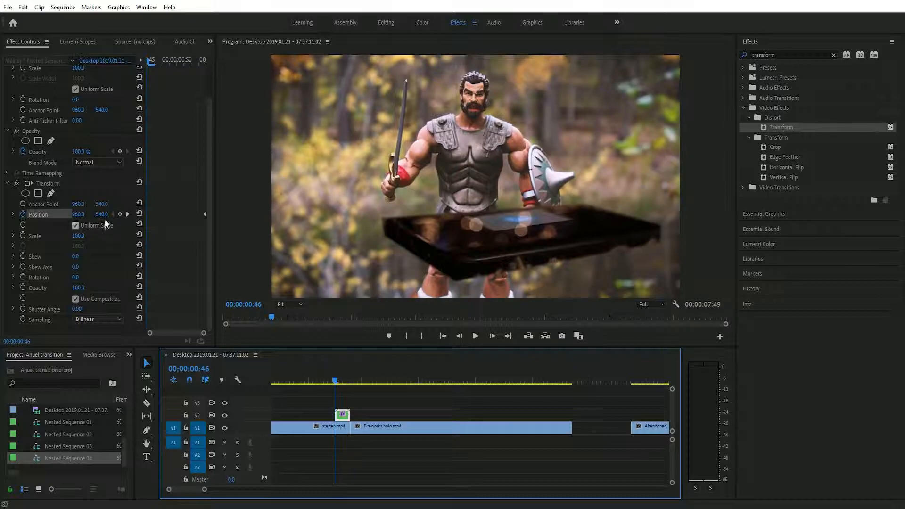
pyautogui.moveTo(105, 218); pyautogui.dragTo(22, 218)
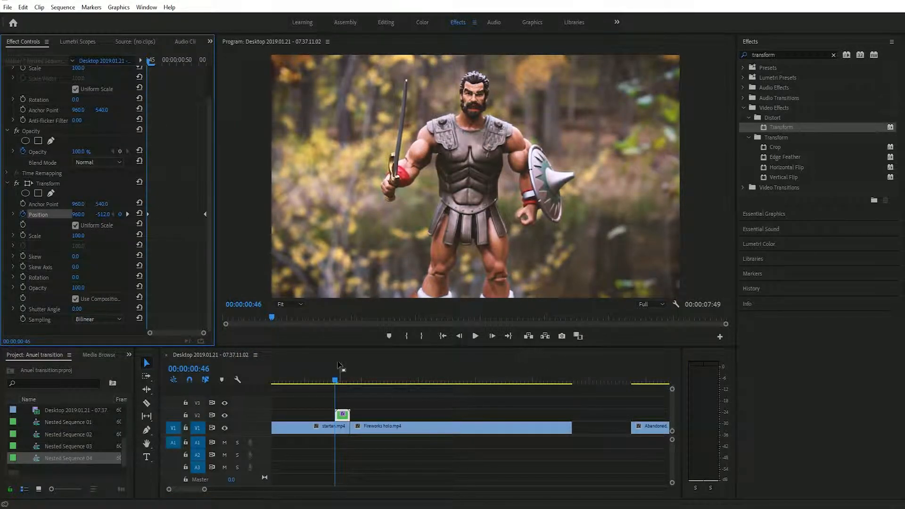
# Step: Turn off the Transform effect's composition shutter angle and set its Shutter Angle to 180
pyautogui.click(417, 354)
pyautogui.press('-')
pyautogui.press('-')
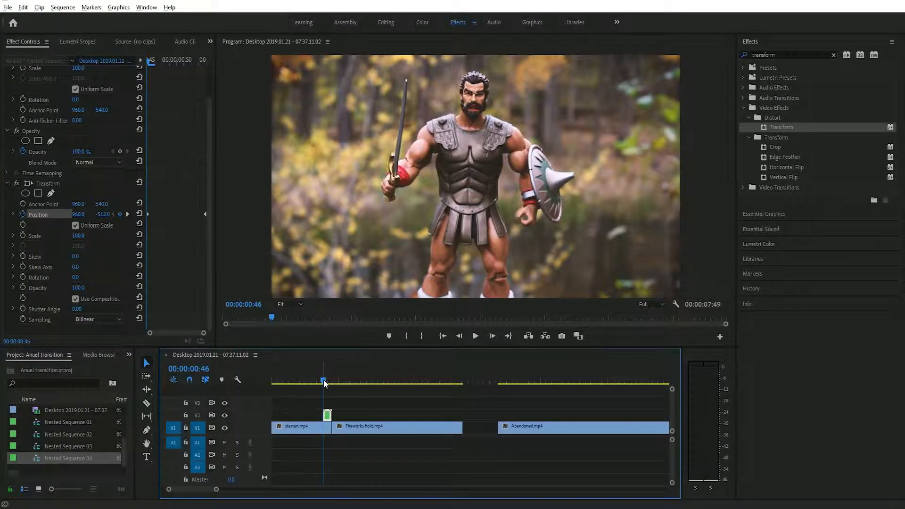
pyautogui.moveTo(324, 383)
pyautogui.mouseDown()
pyautogui.moveTo(352, 385)
pyautogui.moveTo(324, 384)
pyautogui.moveTo(331, 383)
pyautogui.mouseUp()
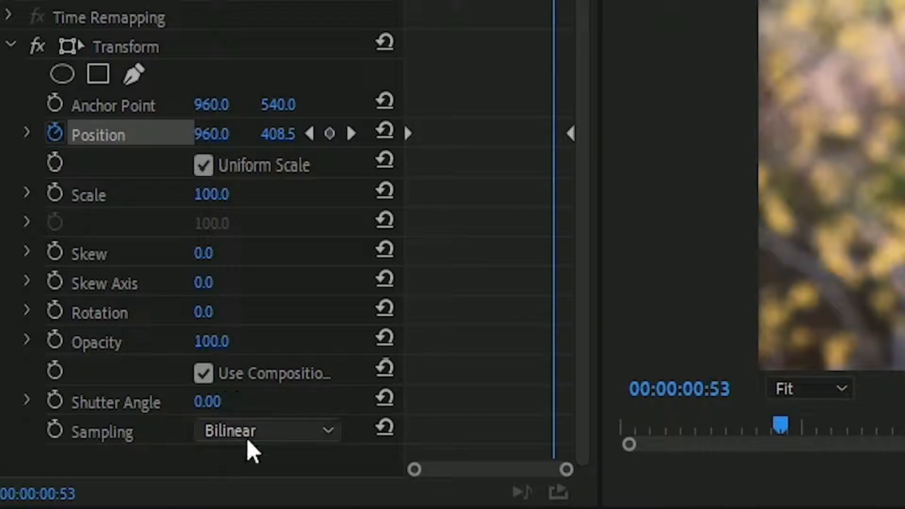
pyautogui.click(204, 372)
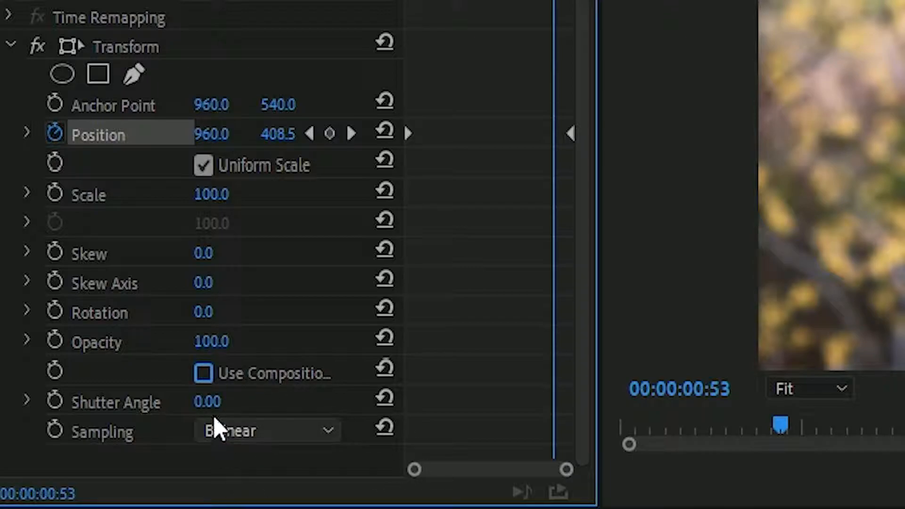
pyautogui.click(208, 402)
pyautogui.write('180')
pyautogui.press('Return')
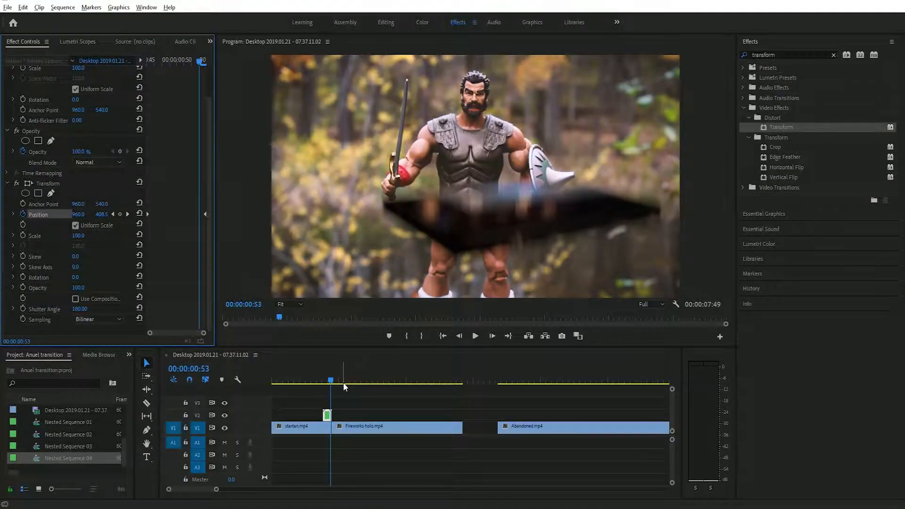
# Step: Play back the phone's drop-in transition from about 00:00:00:35
pyautogui.moveTo(329, 381)
pyautogui.mouseDown()
pyautogui.moveTo(307, 382)
pyautogui.moveTo(333, 382)
pyautogui.moveTo(322, 382)
pyautogui.moveTo(329, 373)
pyautogui.moveTo(317, 381)
pyautogui.moveTo(339, 381)
pyautogui.moveTo(313, 385)
pyautogui.mouseUp()
pyautogui.press('space')
pyautogui.press('space')
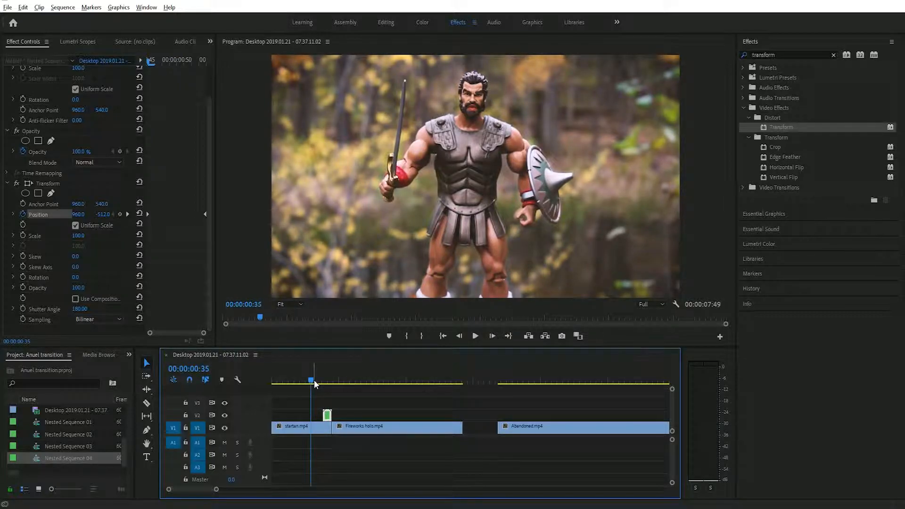
pyautogui.press('space')
# Step: Move Abandoned.mp4 up to V2 starting at 00:00:01:32, and cut it ten frames in at 00:00:01:42
pyautogui.moveTo(335, 379); pyautogui.dragTo(357, 378)
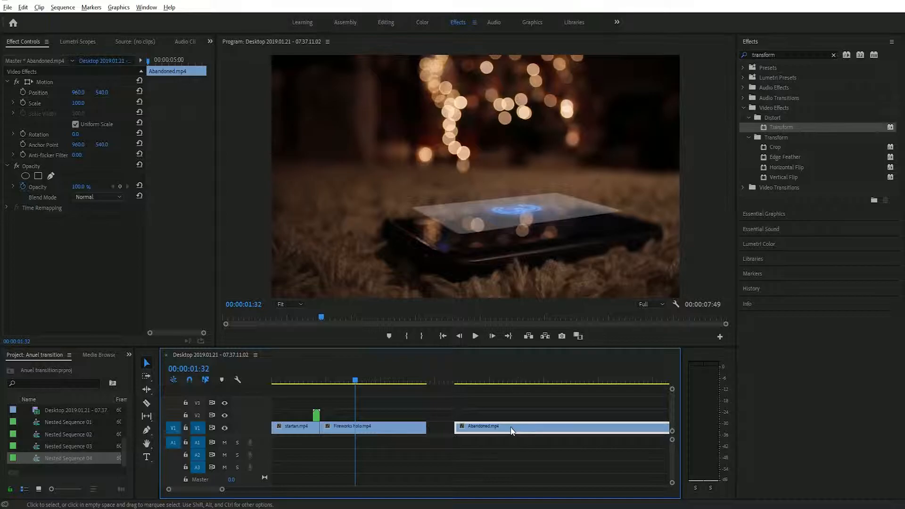
pyautogui.moveTo(475, 427); pyautogui.dragTo(377, 417)
pyautogui.hotkey('shift', 'Right')
pyautogui.hotkey('shift', 'Right')
pyautogui.press('c')
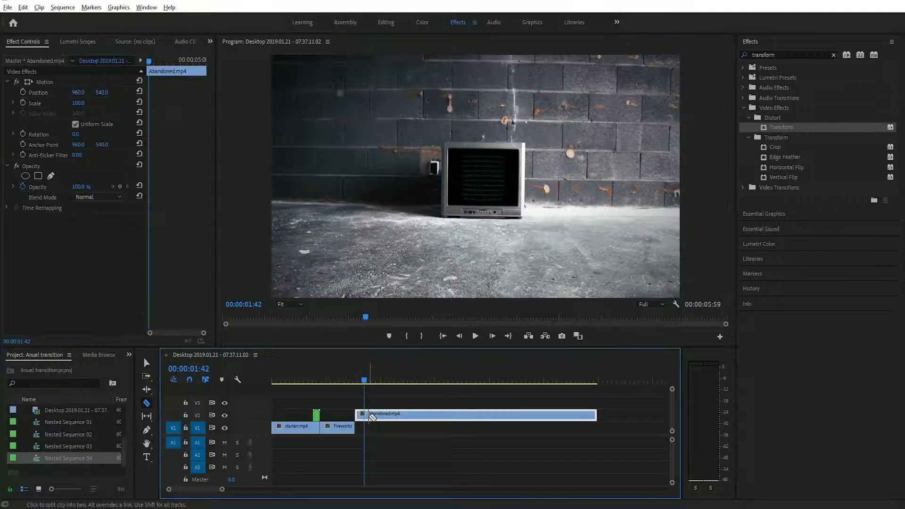
pyautogui.click(367, 415)
# Step: Move the longer Abandoned.mp4 part down to V1 at 00:00:01:42 and extend Fireworks holo.mp4 to meet it
pyautogui.press('v')
pyautogui.moveTo(387, 416); pyautogui.dragTo(363, 426)
pyautogui.click(353, 424)
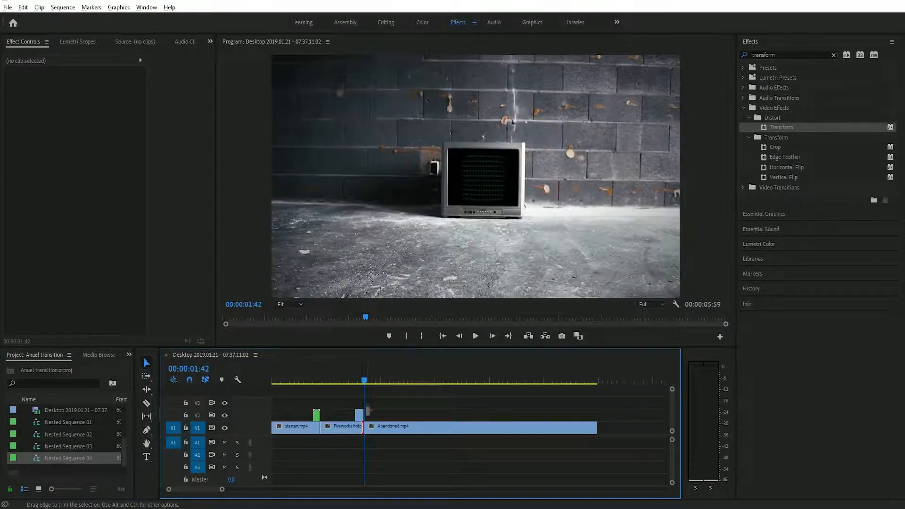
# Step: Draw a four-point opacity mask around the television on the short Abandoned.mp4 clip on V2
pyautogui.click(360, 416)
pyautogui.press('Left')
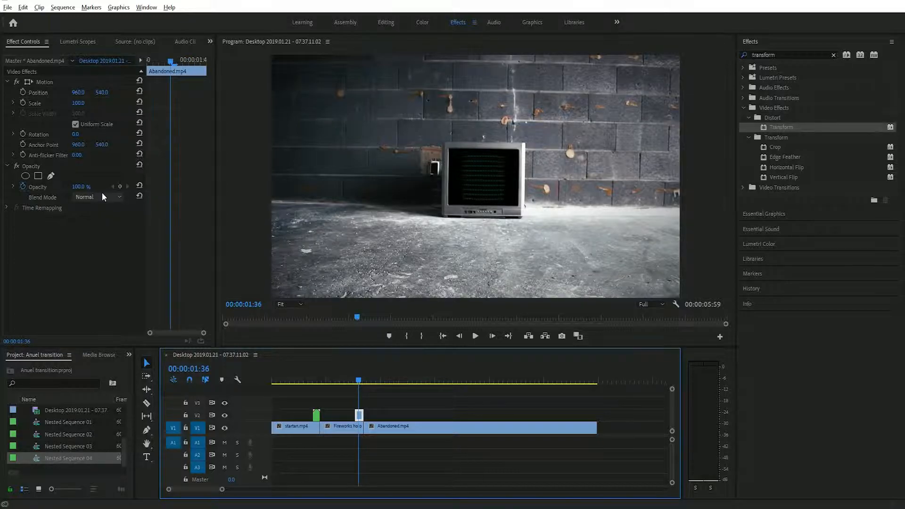
pyautogui.click(52, 177)
pyautogui.click(441, 141)
pyautogui.click(440, 216)
pyautogui.click(524, 218)
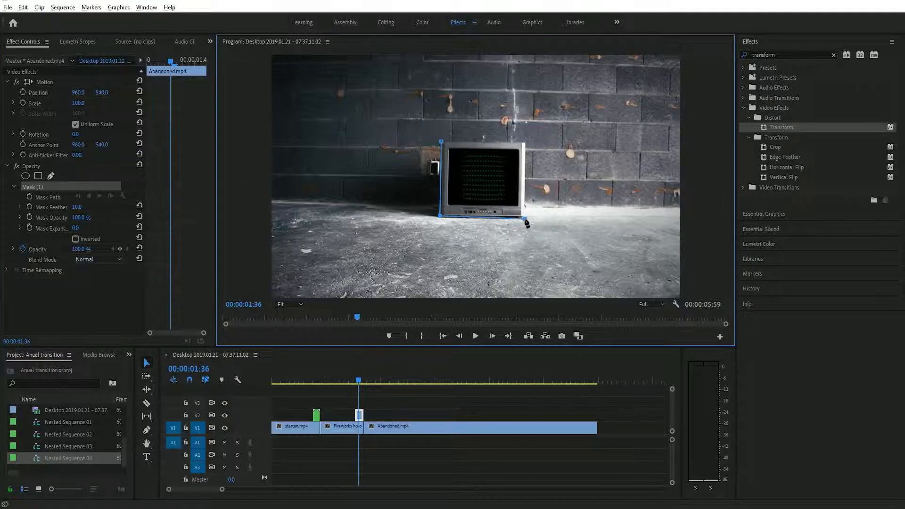
pyautogui.click(527, 140)
pyautogui.click(441, 141)
# Step: Nest the masked Abandoned.mp4 clip under its default name and apply the Transform effect to it
pyautogui.click(364, 380)
pyautogui.rightClick(360, 415)
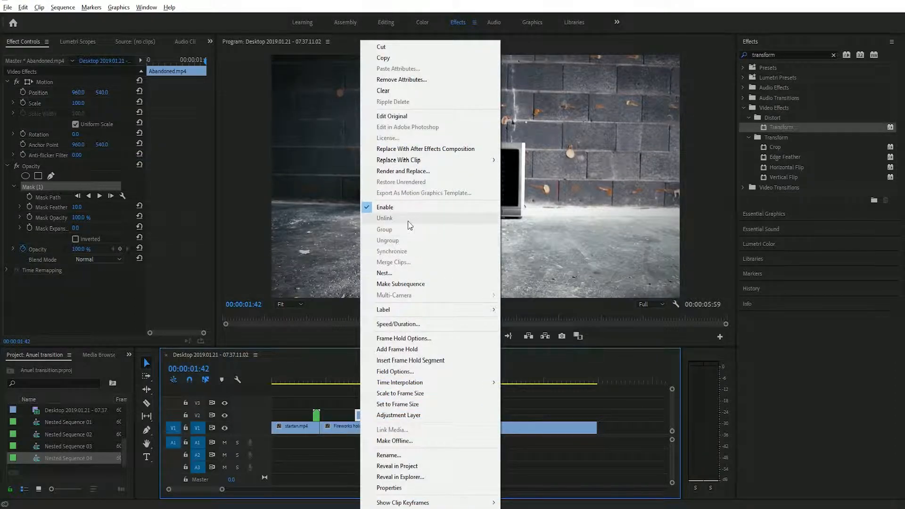
pyautogui.click(400, 273)
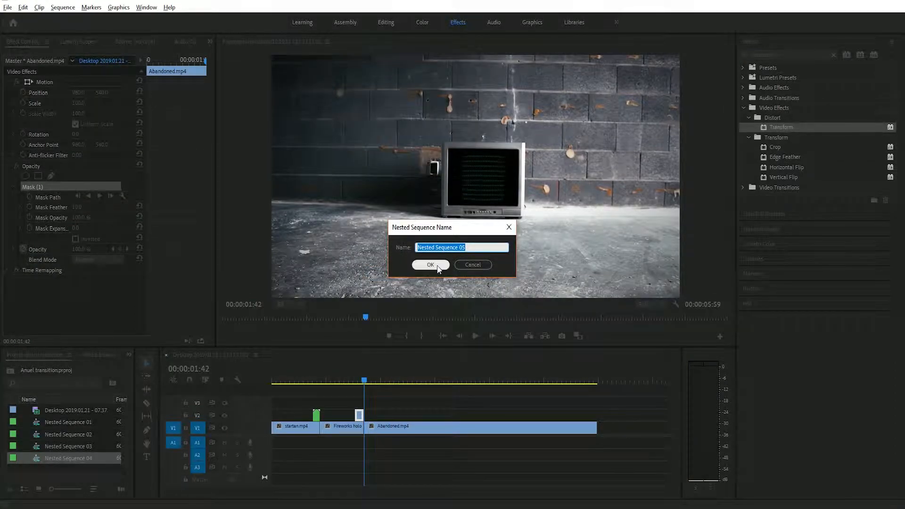
pyautogui.click(430, 265)
pyautogui.moveTo(781, 127); pyautogui.dragTo(359, 414)
pyautogui.scroll(-1, 54, 242)
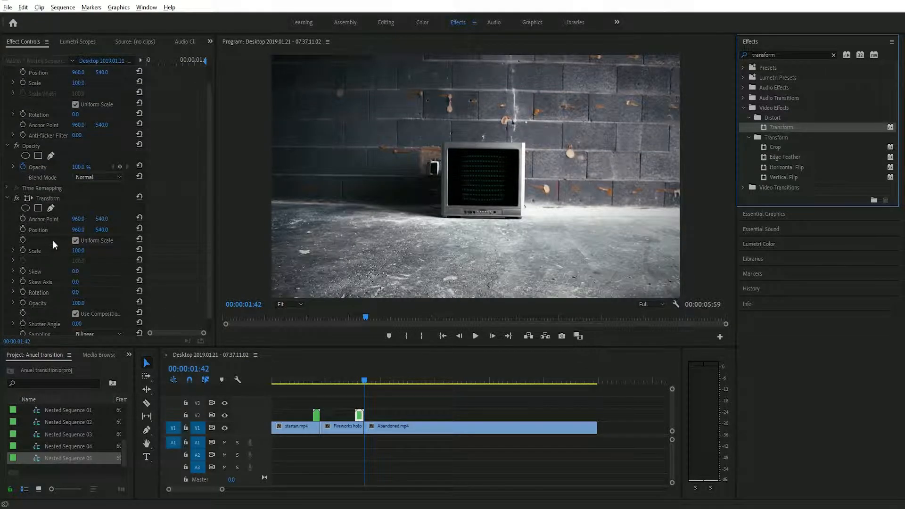
# Step: Keyframe the Transform Position at 960, 540 at 00:00:01:42 and at 2134, 540 at 00:00:01:32 so the television slides in
pyautogui.click(24, 231)
pyautogui.click(355, 383)
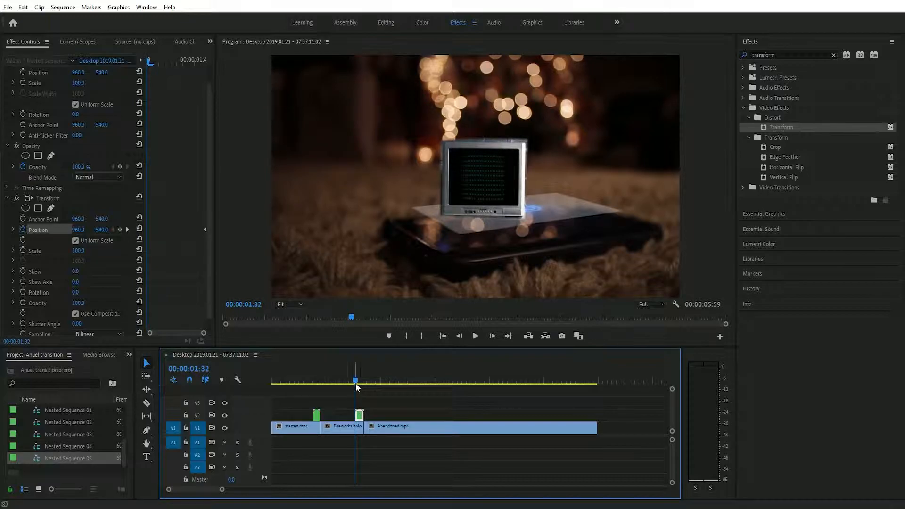
pyautogui.moveTo(80, 230); pyautogui.dragTo(339, 230)
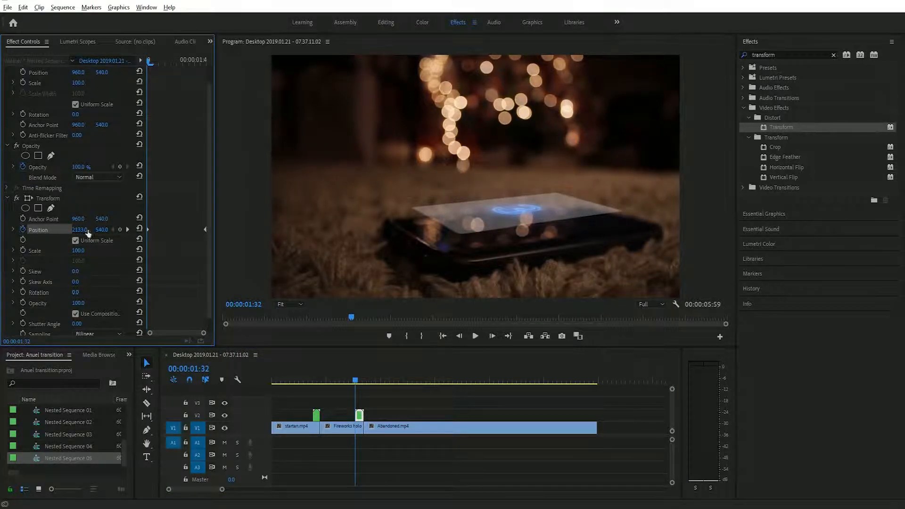
# Step: Play back the sequence from the first startan.mp4 clip to check the television's slide-in
pyautogui.click(293, 381)
pyautogui.press('space')
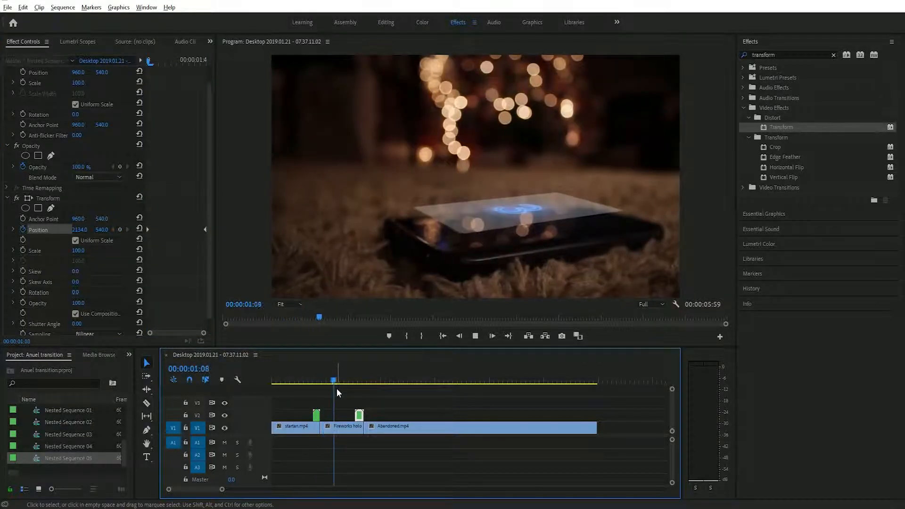
pyautogui.click(285, 381)
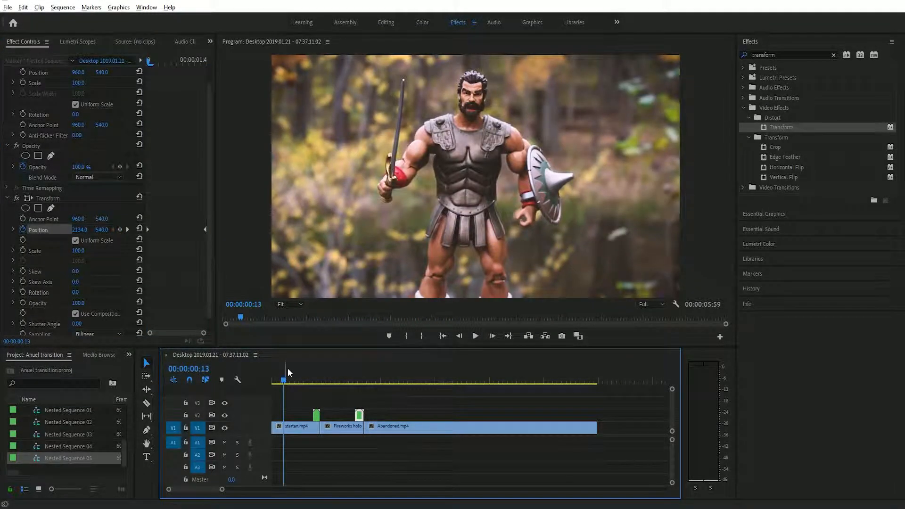
pyautogui.press('space')
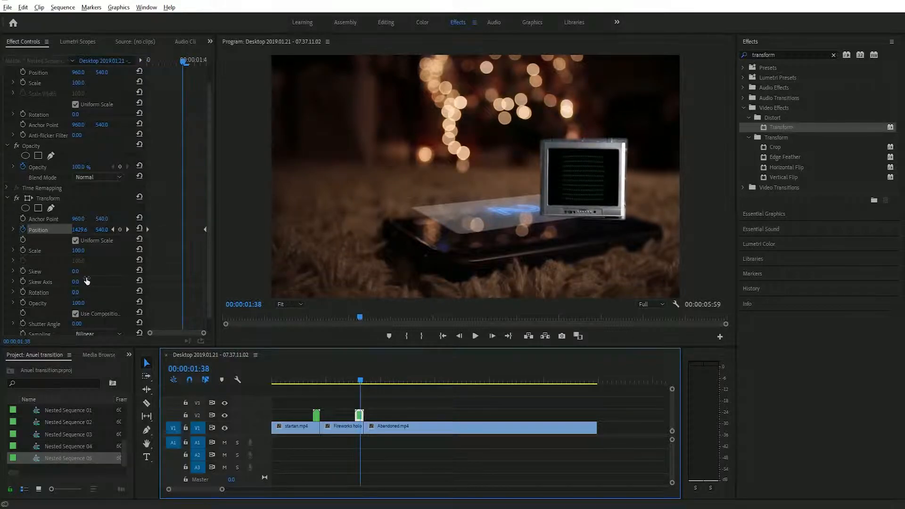
# Step: Turn off the composition shutter angle for the television's Transform effect and set its Shutter Angle to 180
pyautogui.scroll(-1, 85, 280)
pyautogui.click(75, 298)
pyautogui.click(76, 310)
pyautogui.write('180')
pyautogui.press('Return')
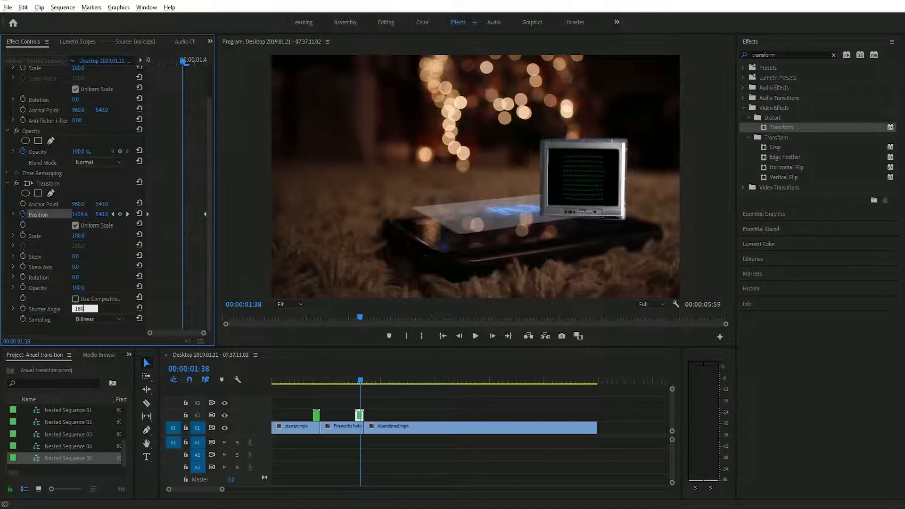
# Step: Place a copy of startan.mp4 on V2 overlapping Abandoned.mp4 and trim the rest of Abandoned.mp4 away beneath it
pyautogui.moveTo(296, 426); pyautogui.dragTo(421, 430)
pyautogui.press('space')
pyautogui.click(493, 431)
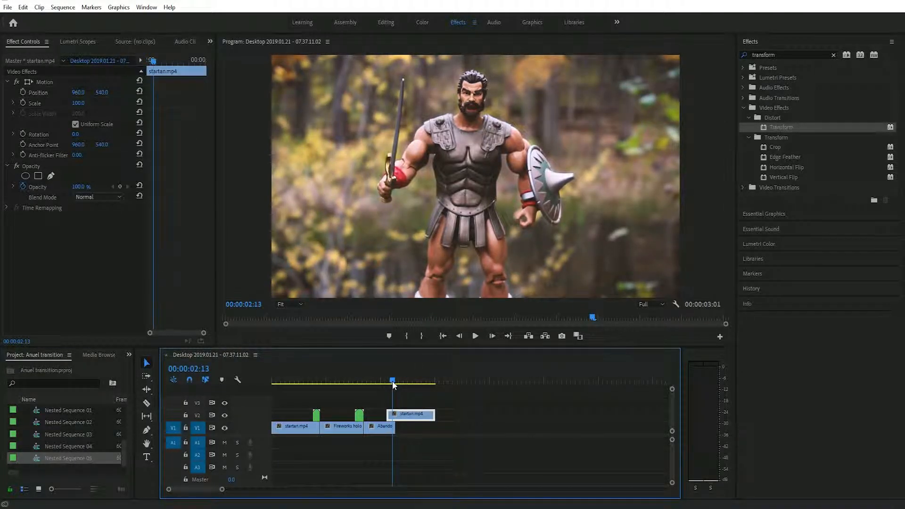
# Step: Cut the startan.mp4 copy at 00:00:02:15 and move its longer part down to V1
pyautogui.moveTo(392, 381); pyautogui.dragTo(393, 381)
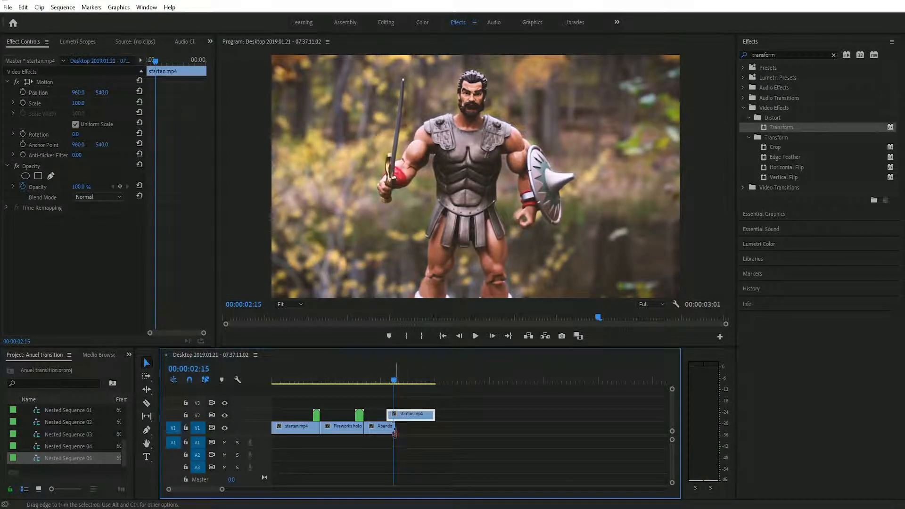
pyautogui.hotkey('ctrl', 'k')
pyautogui.moveTo(403, 419); pyautogui.dragTo(404, 428)
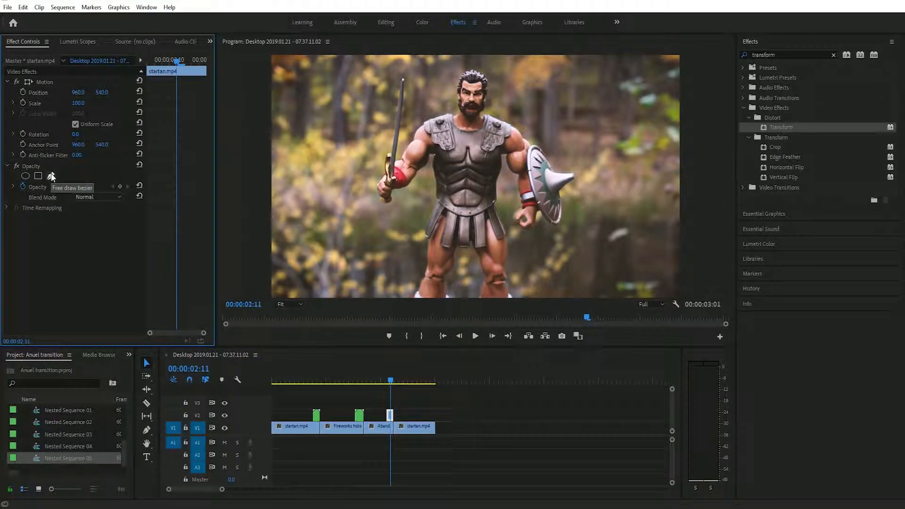
# Step: Draw a free-form opacity mask around the warrior figure and his sword on the short startan.mp4 clip on V2
pyautogui.click(51, 176)
pyautogui.click(458, 73)
pyautogui.click(454, 108)
pyautogui.click(421, 124)
pyautogui.click(397, 157)
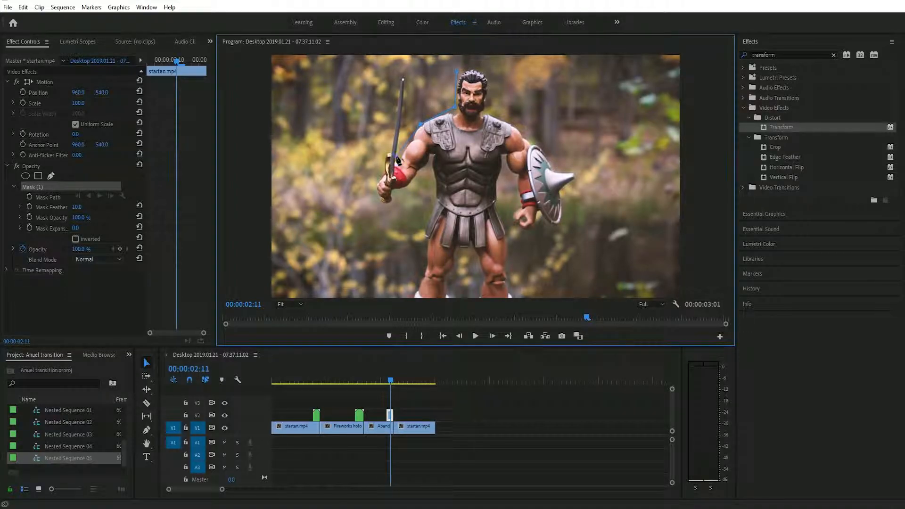
pyautogui.click(403, 76)
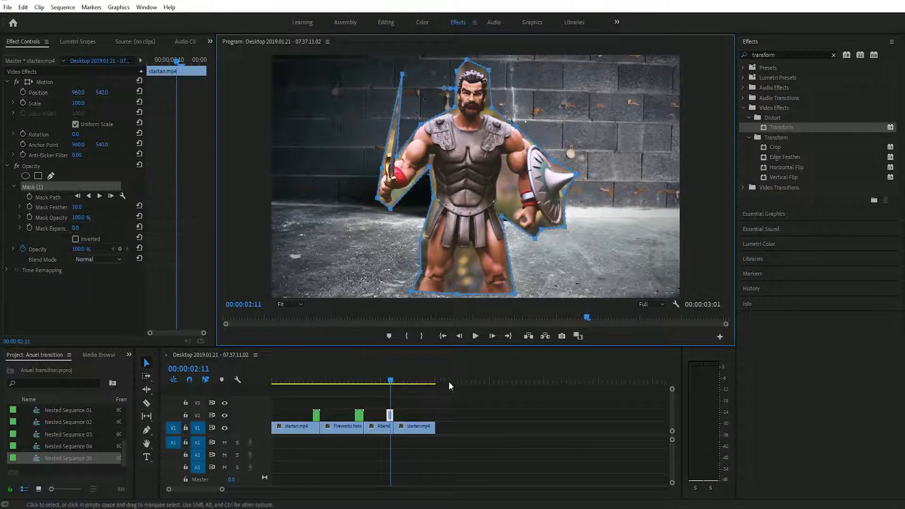
# Step: Nest the masked startan.mp4 clip under its default name and apply the Transform effect to it
pyautogui.rightClick(390, 415)
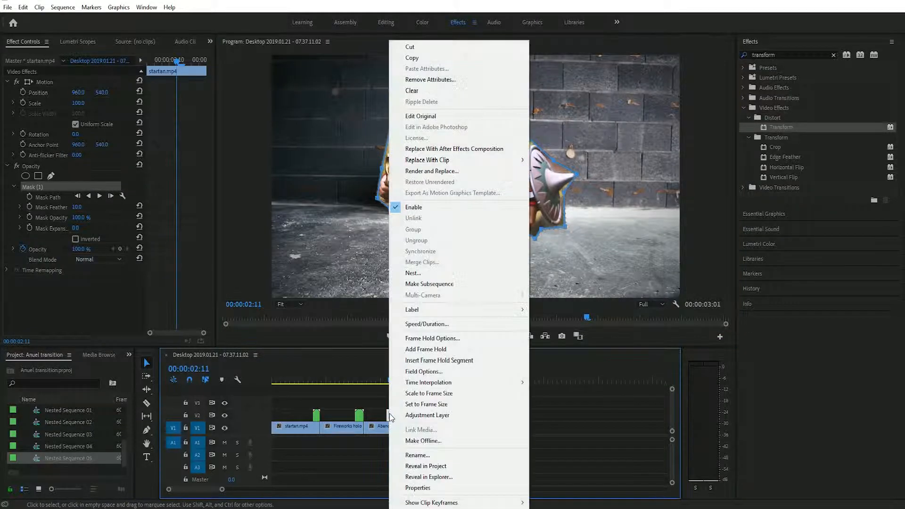
pyautogui.click(414, 273)
pyautogui.click(431, 265)
pyautogui.click(782, 131)
pyautogui.moveTo(792, 130); pyautogui.dragTo(390, 415)
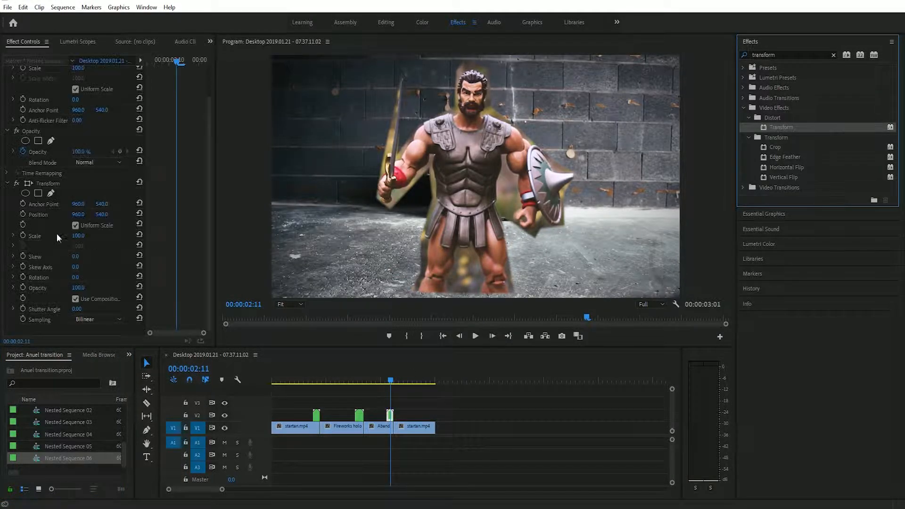
# Step: Add a Transform Position keyframe at 960, 540 at 00:00:02:15 for the nested warrior clip
pyautogui.click(390, 381)
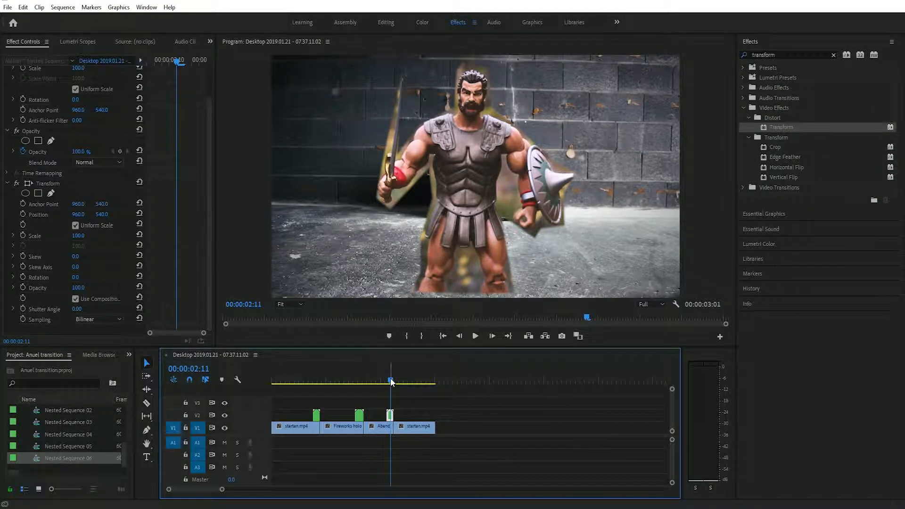
pyautogui.press('Right')
pyautogui.press('Right')
pyautogui.press('Right')
pyautogui.press('Right')
pyautogui.click(22, 215)
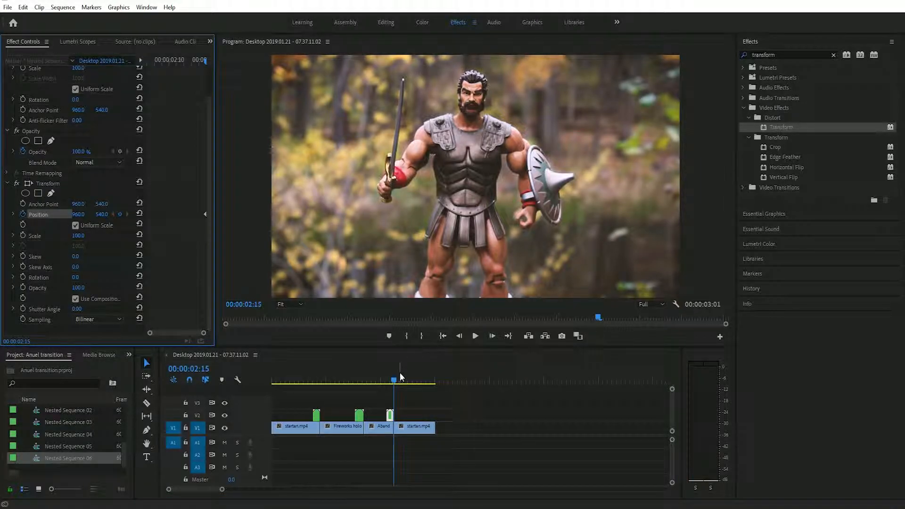
# Step: Set the warrior's Transform Position to 960, 1615 at the start of the nested clip so he rises into frame
pyautogui.click(390, 384)
pyautogui.press('Left')
pyautogui.press('Left')
pyautogui.press('Left')
pyautogui.press('Left')
pyautogui.press('Right')
pyautogui.moveTo(77, 214); pyautogui.dragTo(251, 214)
# Step: Turn off the composition shutter angle for the warrior's Transform effect and set its Shutter Angle to 180
pyautogui.click(75, 299)
pyautogui.click(78, 309)
pyautogui.write('180')
# Step: Play back the sequence from the first startan.mp4 clip to review all three object transitions
pyautogui.click(290, 376)
pyautogui.press('space')
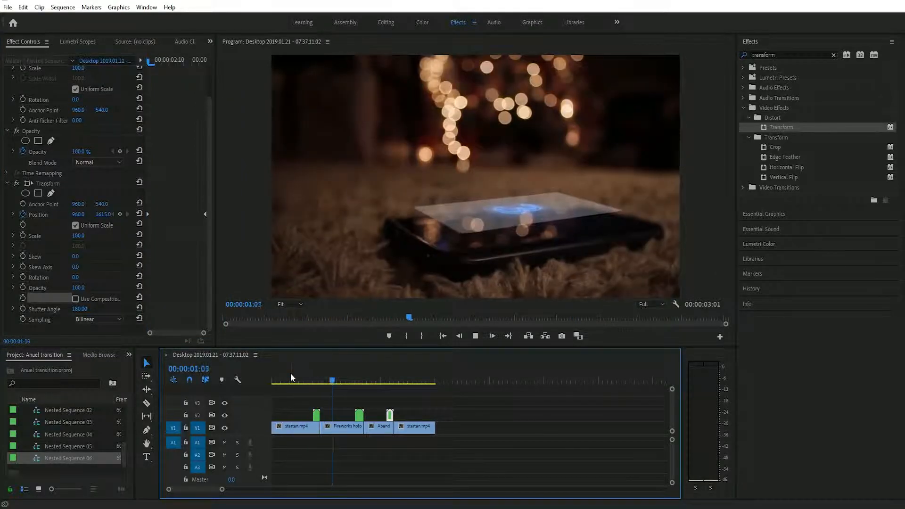
pyautogui.click(348, 378)
# Step: Shift the nested warrior clip and the last startan.mp4 later, extend Abandoned.mp4 to meet them, and play back the result
pyautogui.moveTo(402, 428); pyautogui.dragTo(416, 415)
pyautogui.press('space')
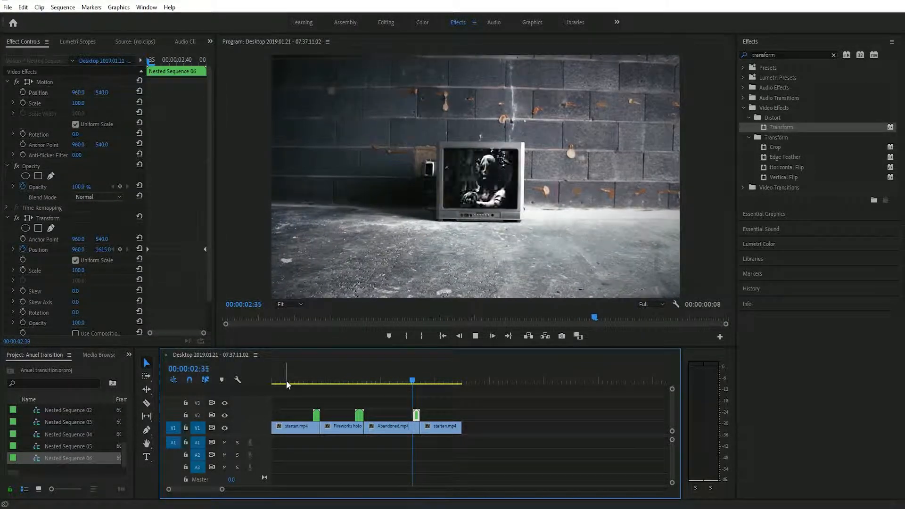
pyautogui.moveTo(319, 380); pyautogui.dragTo(289, 374)
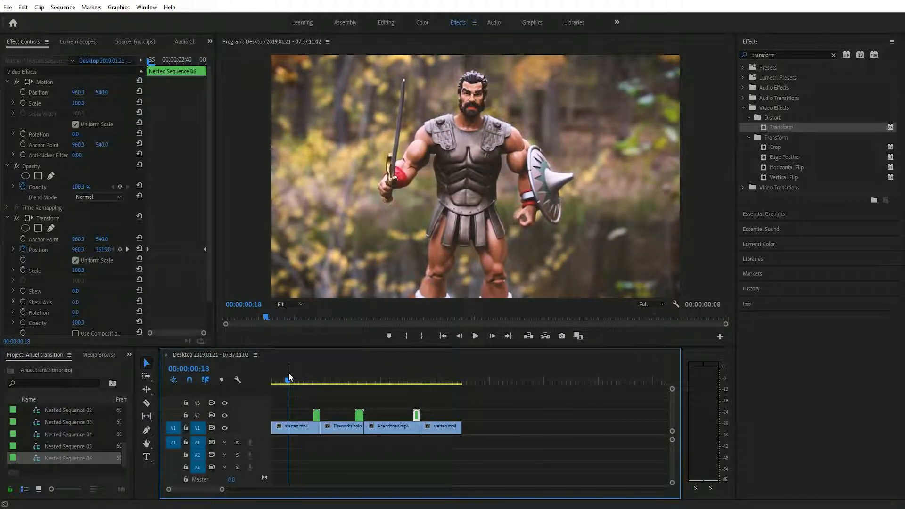